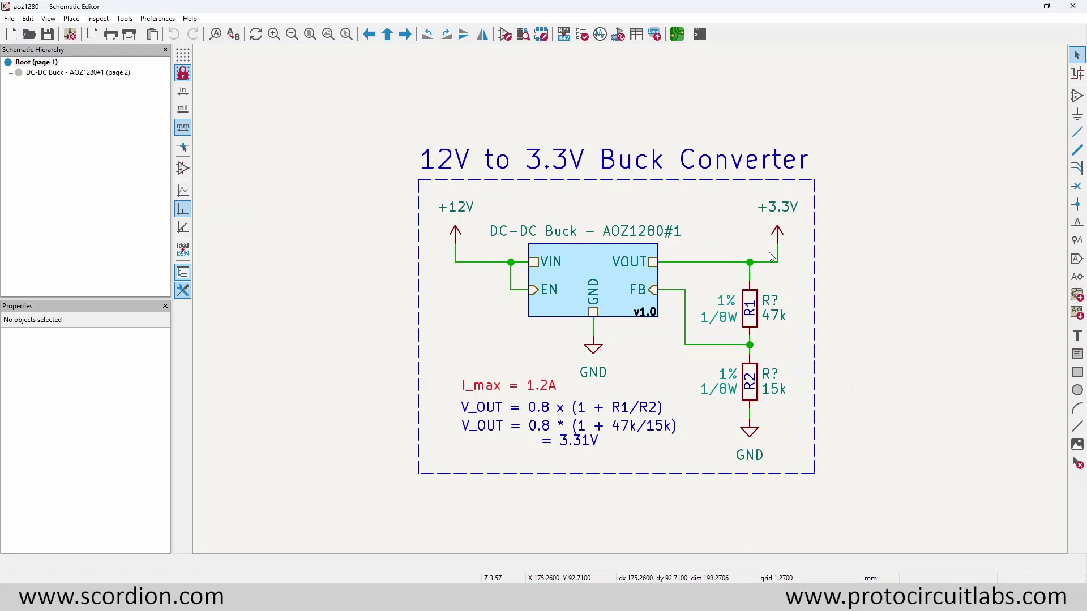
Duplicate the buck converter block and place the AOZ1280#2 copy to the right of the original
double_click(586, 263)
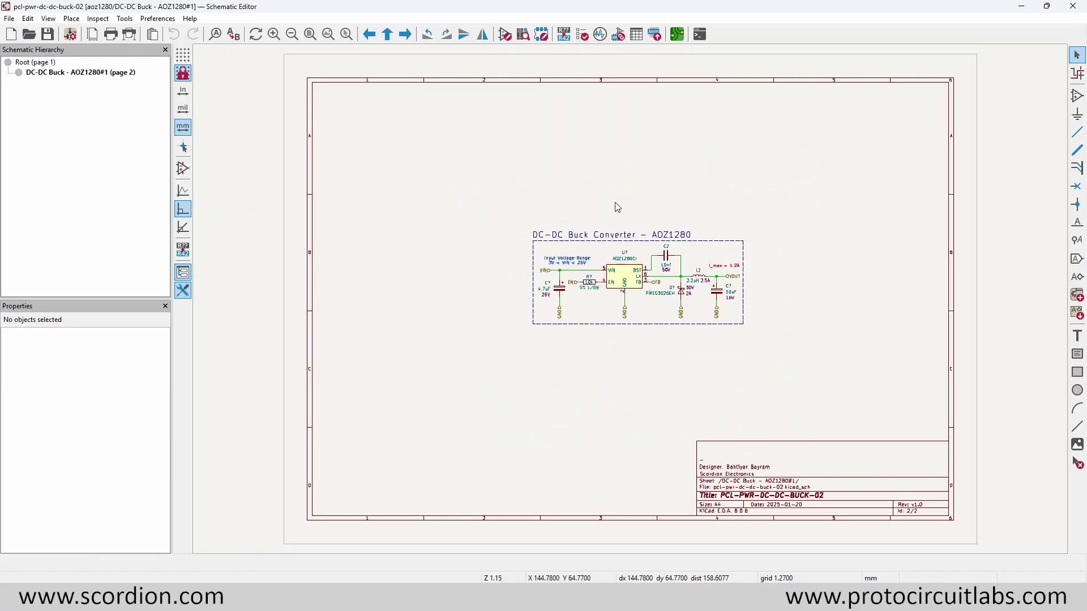
left_click(377, 40)
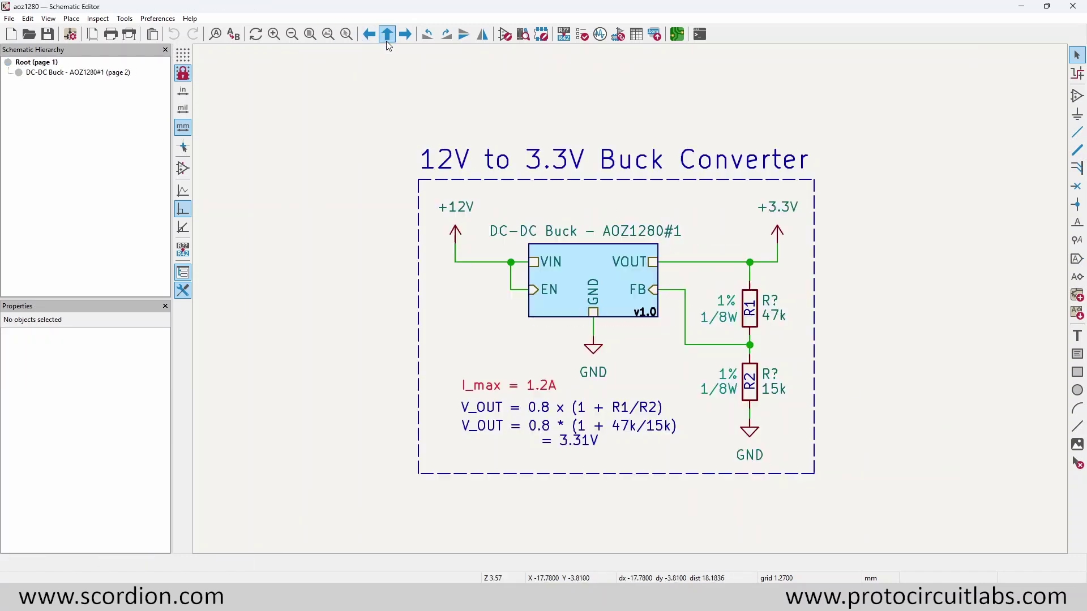
left_click_drag(386, 179, 766, 450)
left_click_drag(545, 290, 361, 168)
key("ctrl+d")
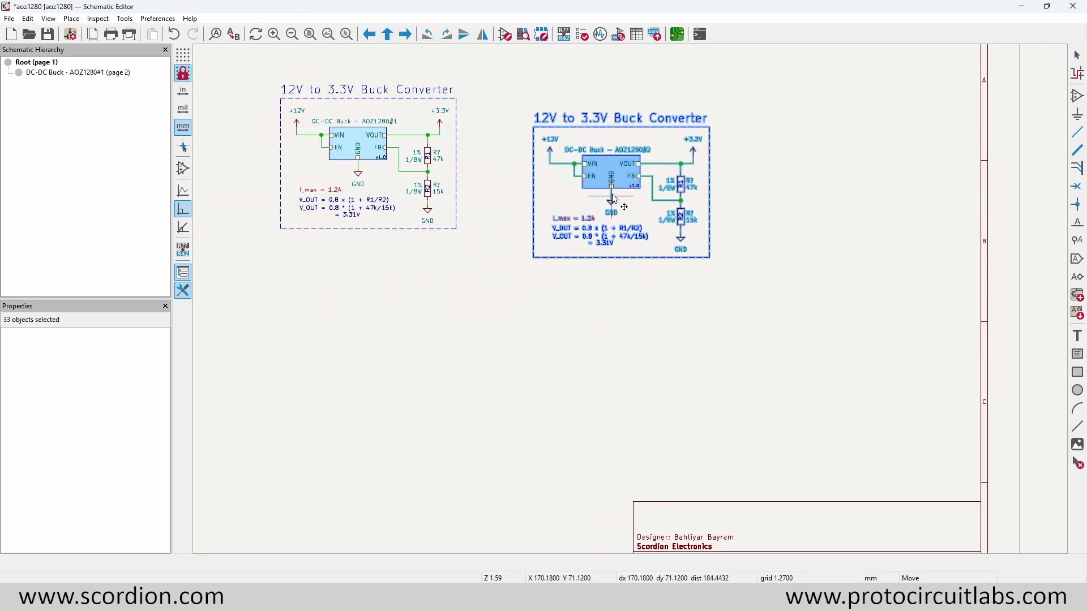
left_click(600, 171)
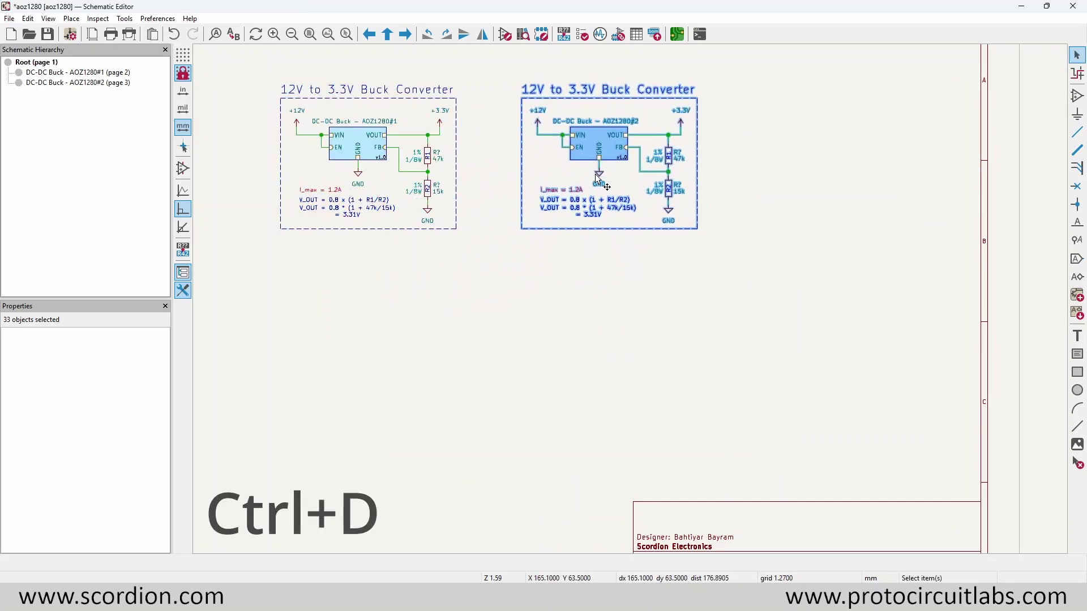
left_click(778, 150)
scroll(481, 158, "up", 3)
scroll(514, 298, "right", 2, "ctrl")
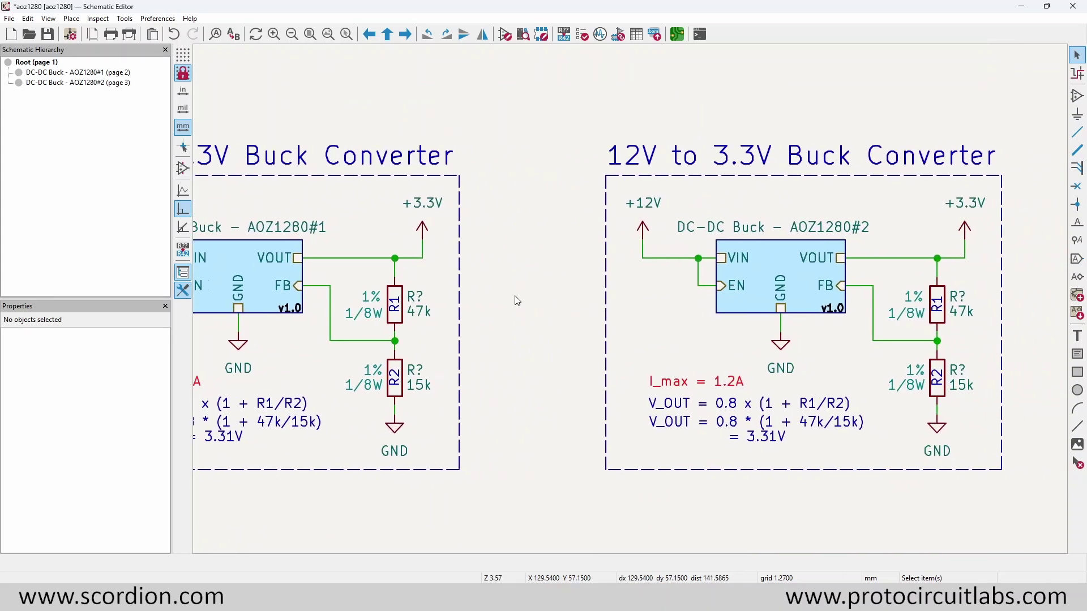
scroll(632, 305, "down", 2)
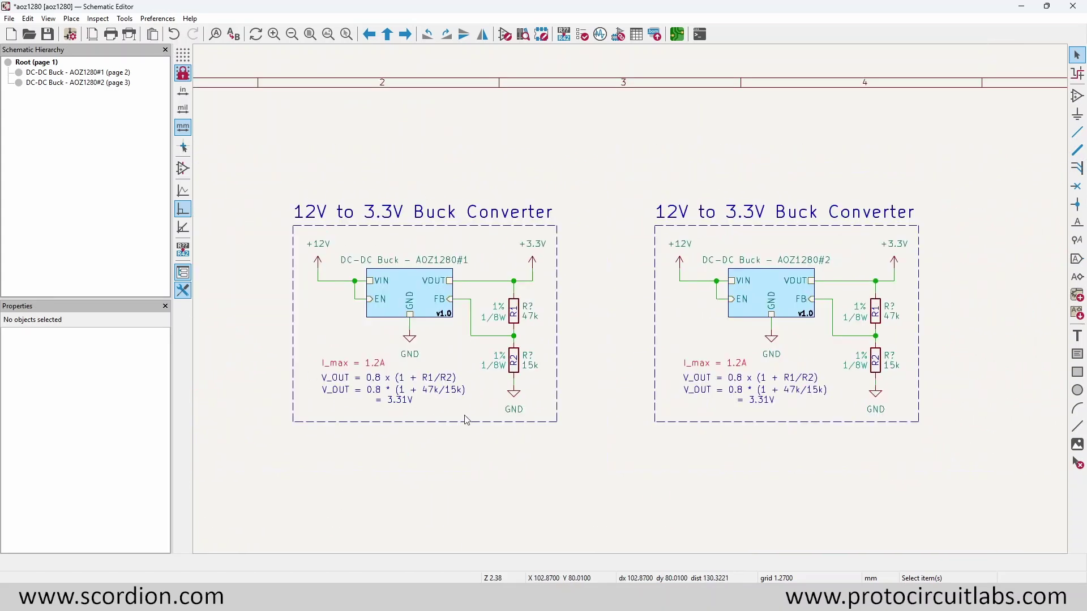
Enter the second buck sheet and check its pcl-pwr-dc-dc-buck-02.kicad_sch file in File Explorer
double_click(762, 278)
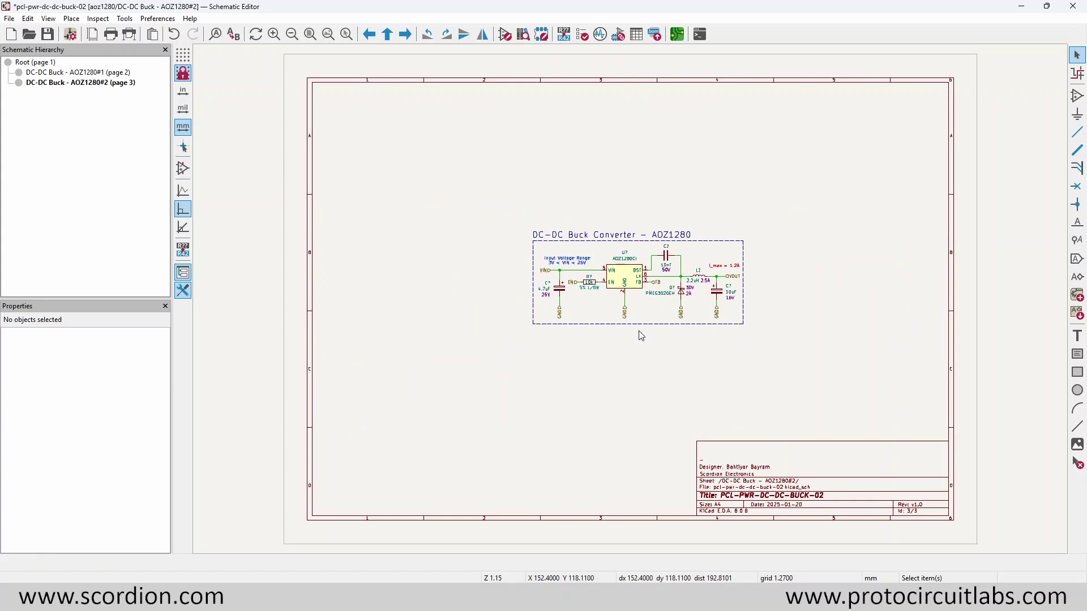
key("alt+Tab")
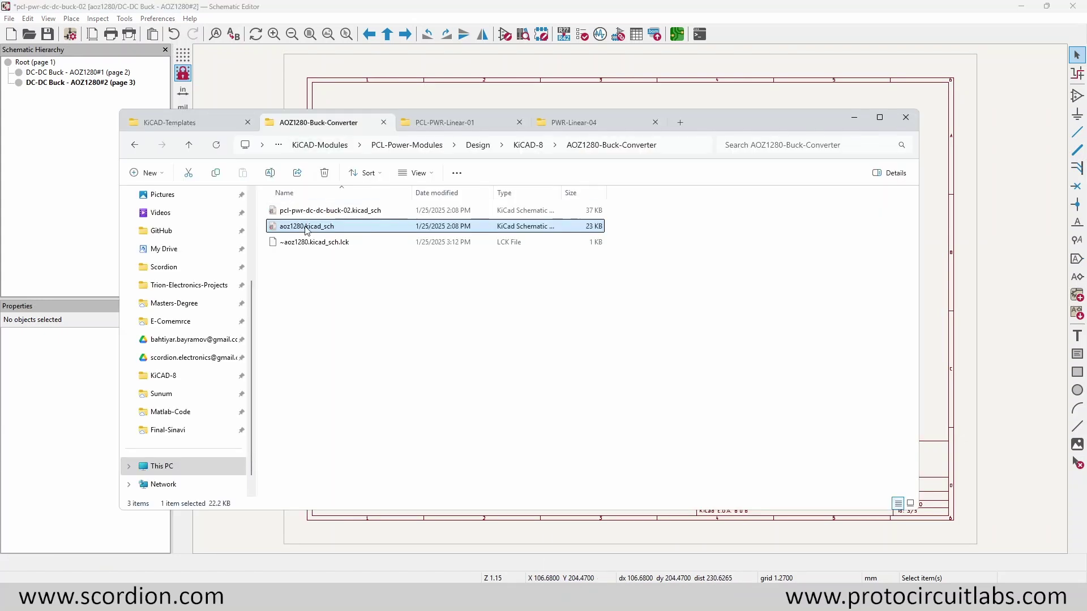
left_click(338, 212)
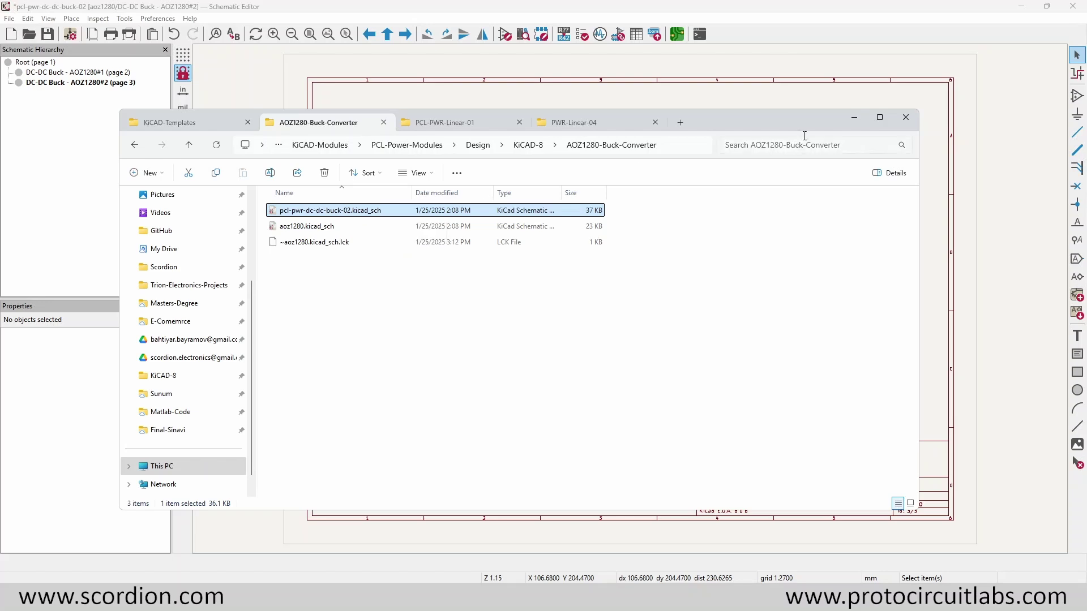
left_click(854, 118)
left_click(387, 34)
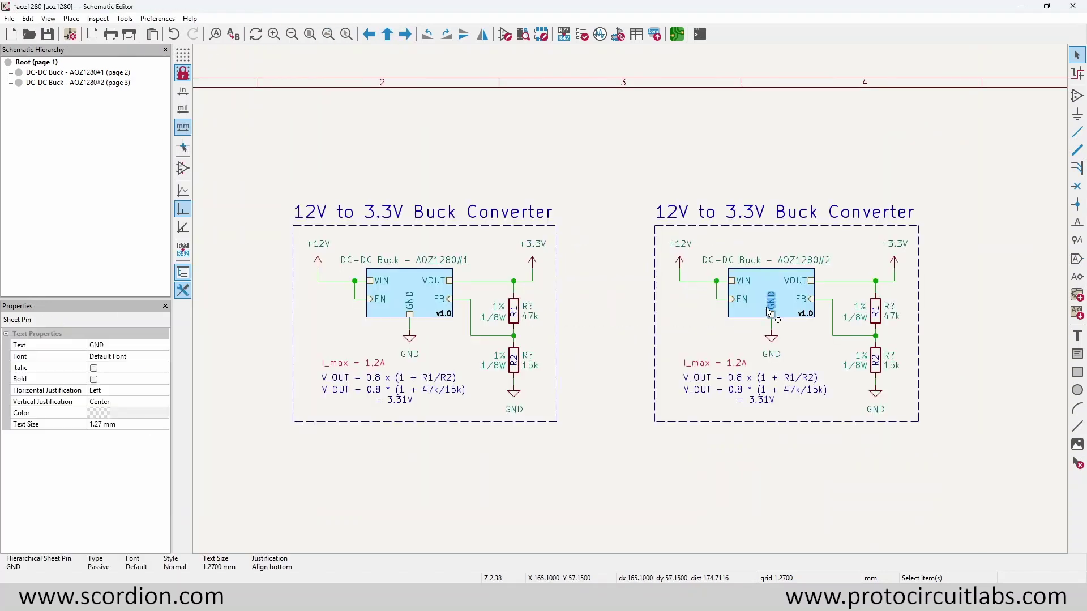
In sheet AOZ1280#2, change the enable resistor value from 10k to 22k
left_click(400, 276)
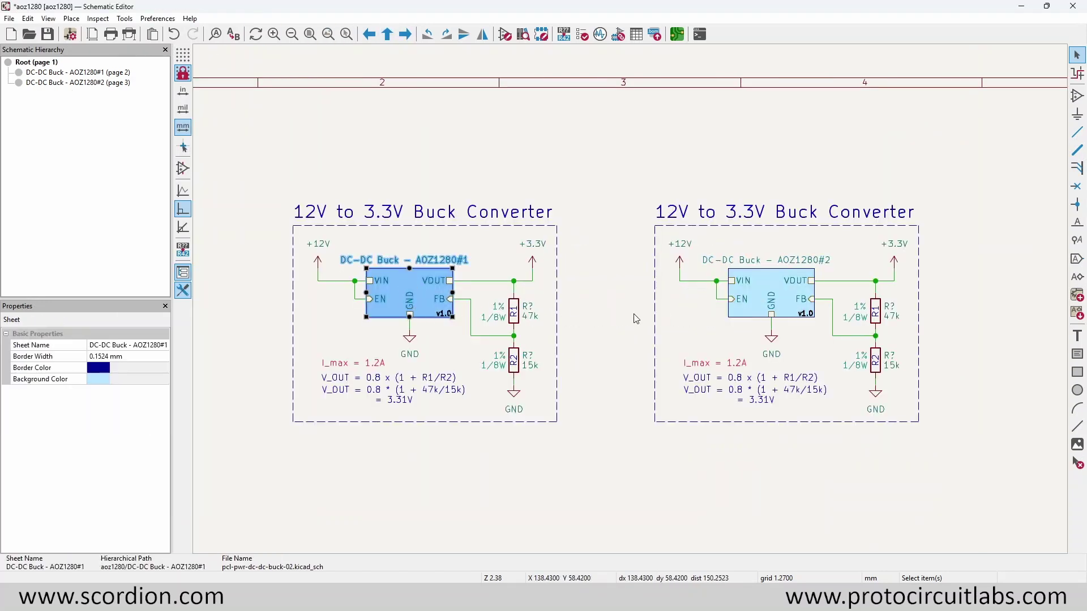
double_click(759, 279)
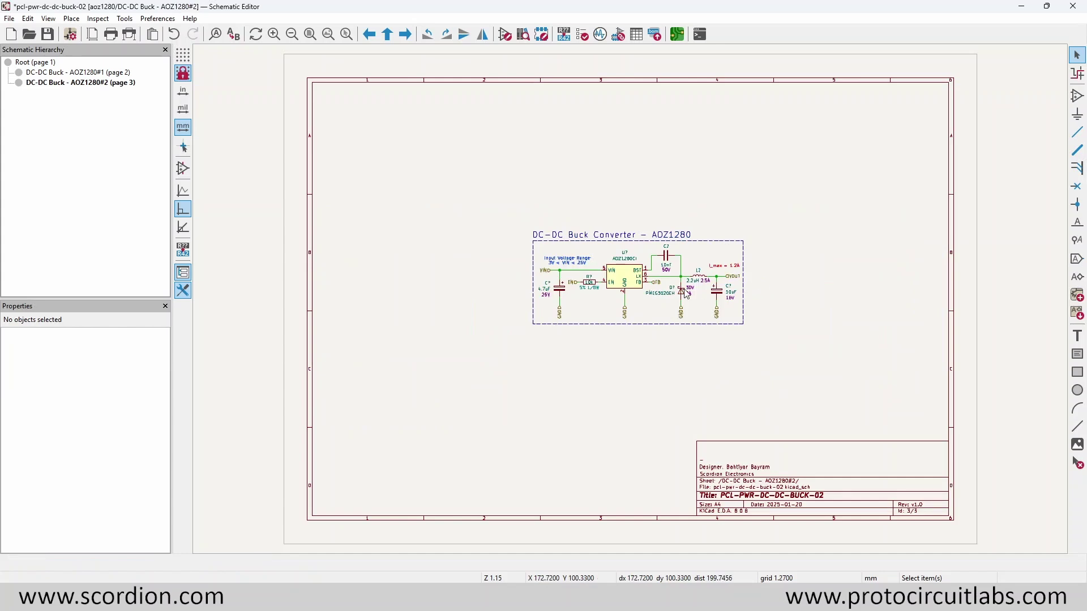
scroll(460, 306, "up", 5)
key("F4")
double_click(486, 294)
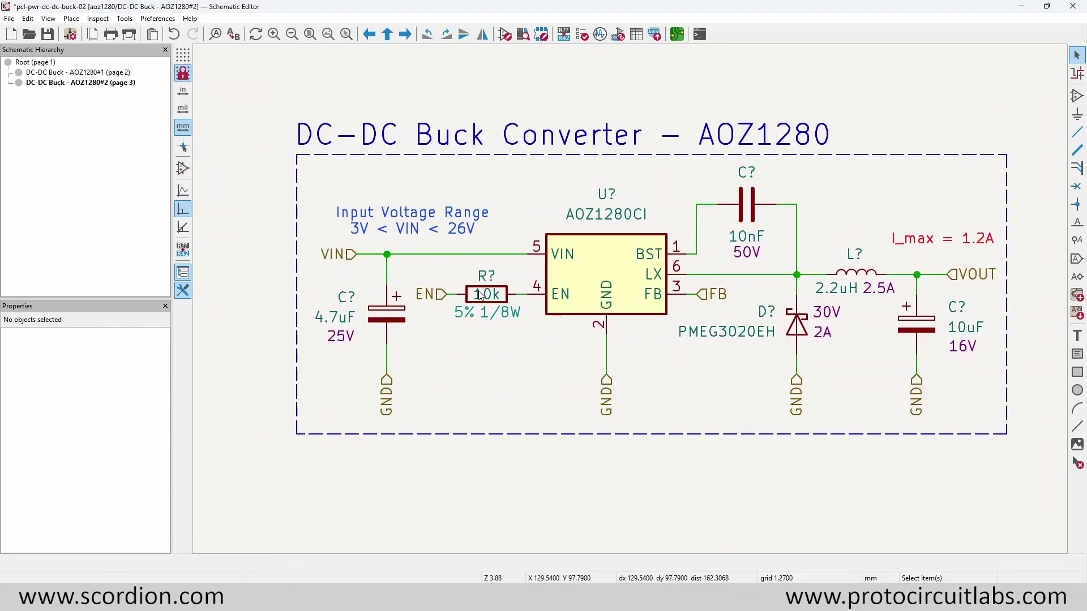
type("22k")
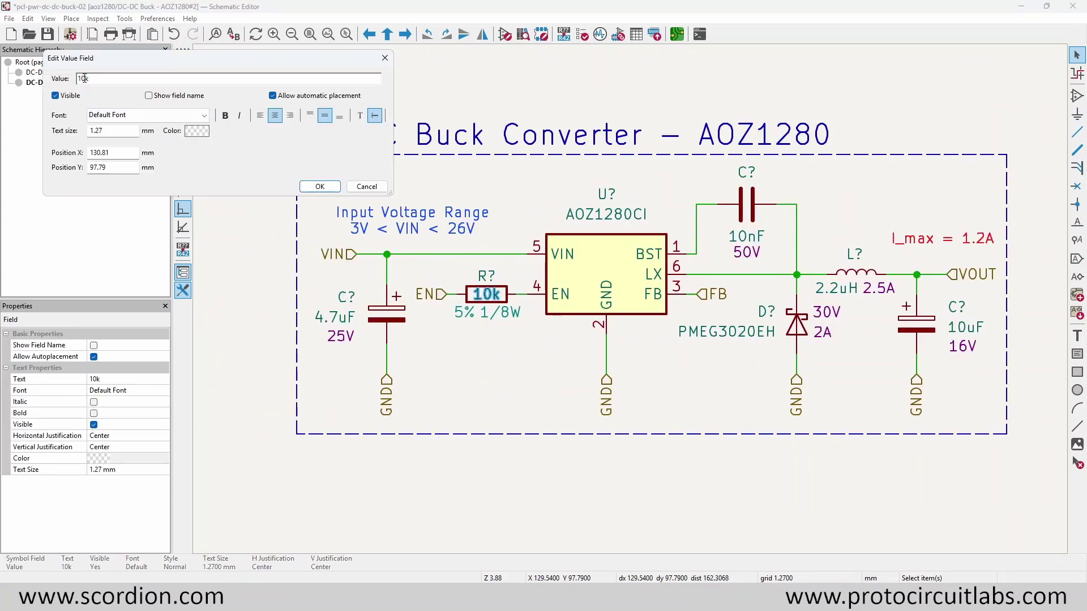
left_click(318, 187)
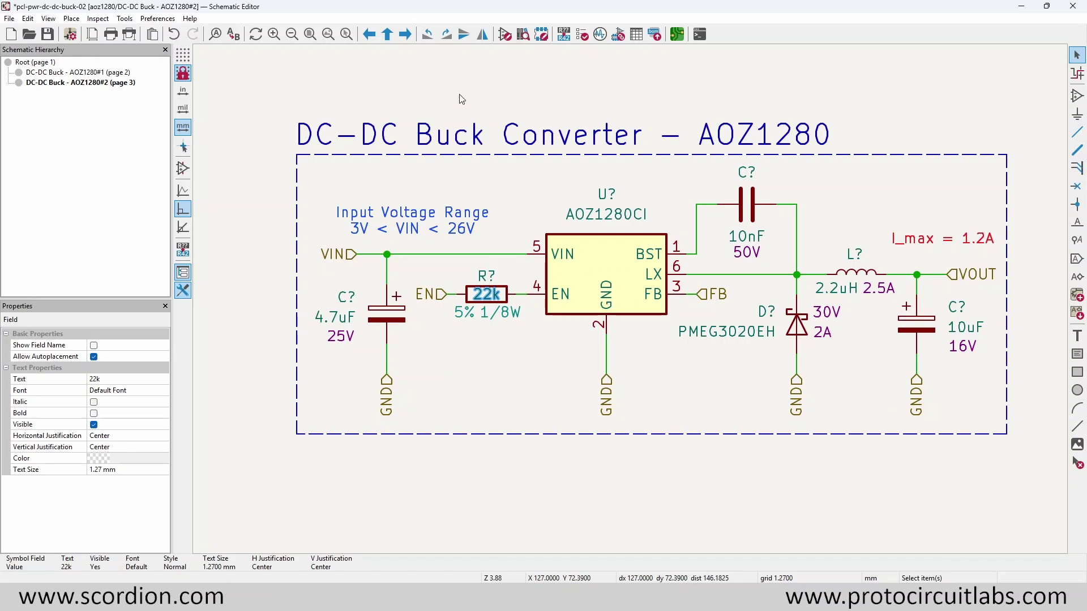
key("Escape")
Compare the enable resistor value in both buck sheets and save the schematic
left_click(388, 34)
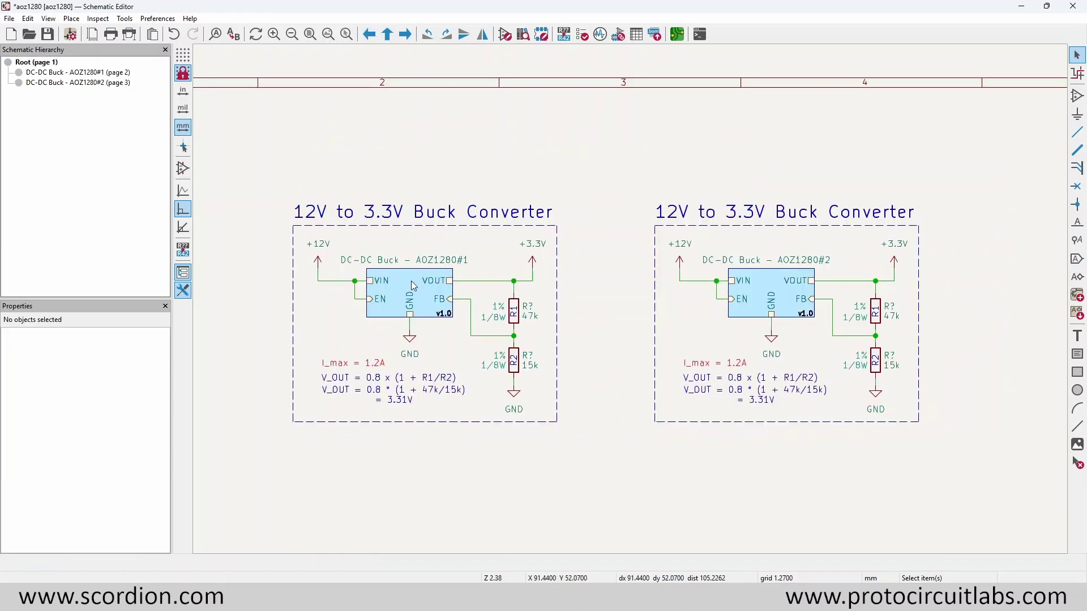
double_click(411, 280)
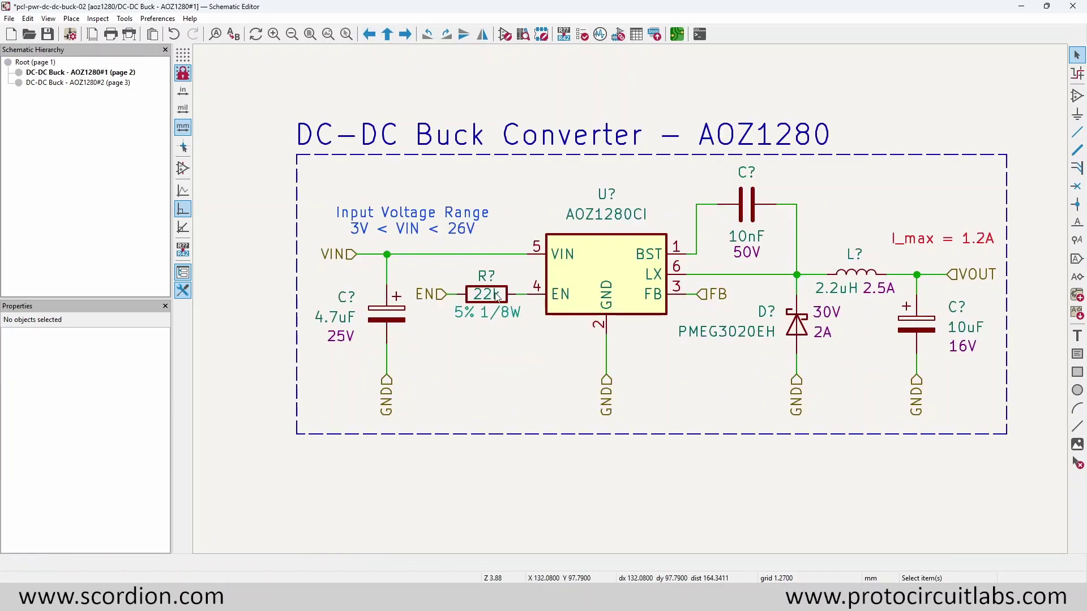
left_click(387, 34)
double_click(773, 289)
key("Escape")
key("ctrl+s")
key("alt+BackSpace")
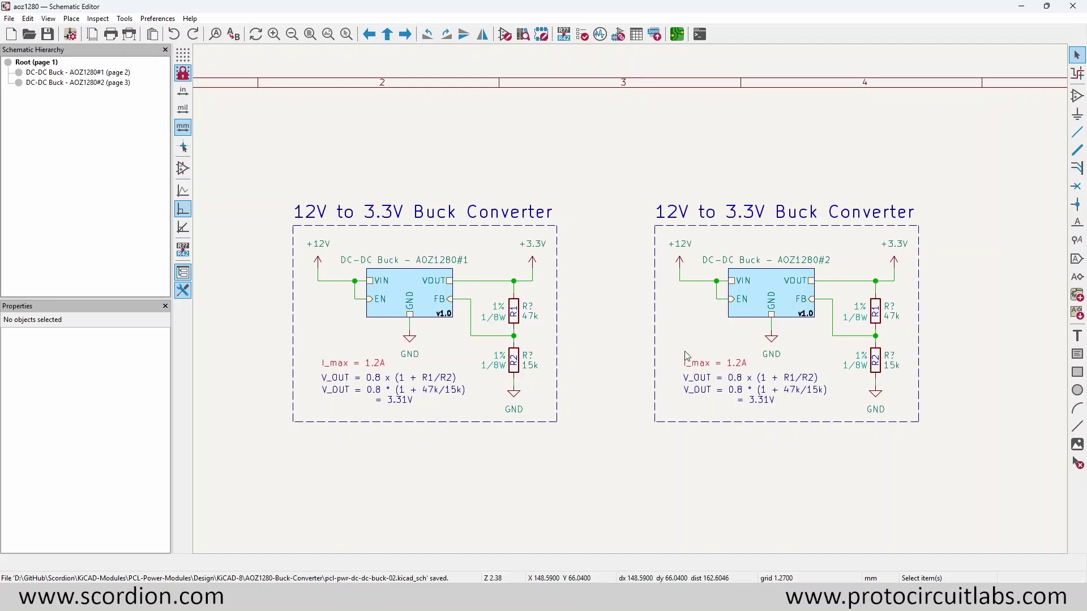
scroll(620, 306, "down", 2)
Place a GNDA power symbol under the right buck IC's GND pin
key("a")
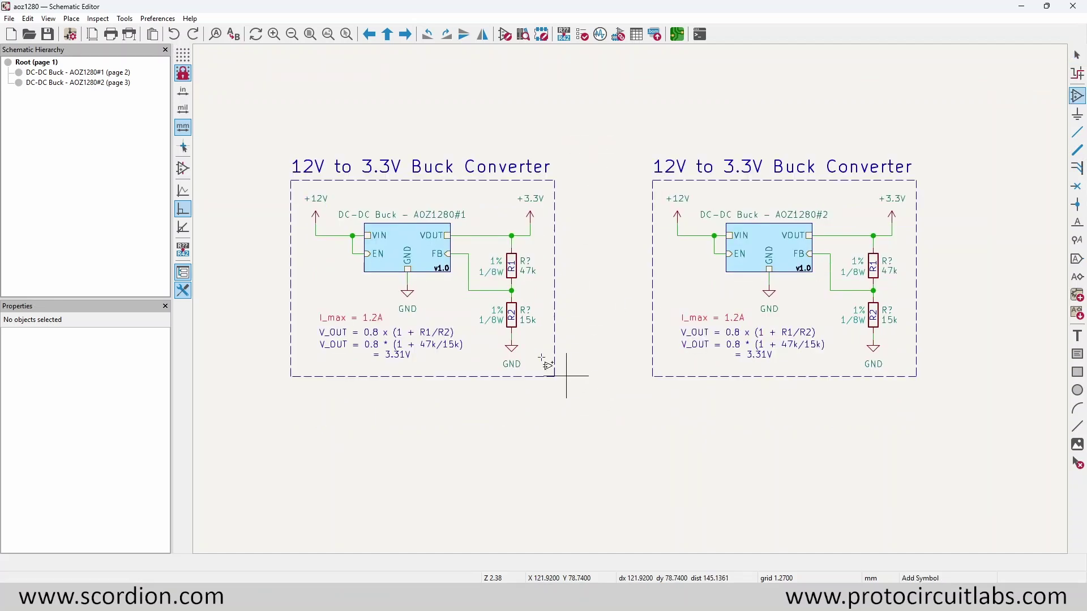
left_click(697, 331)
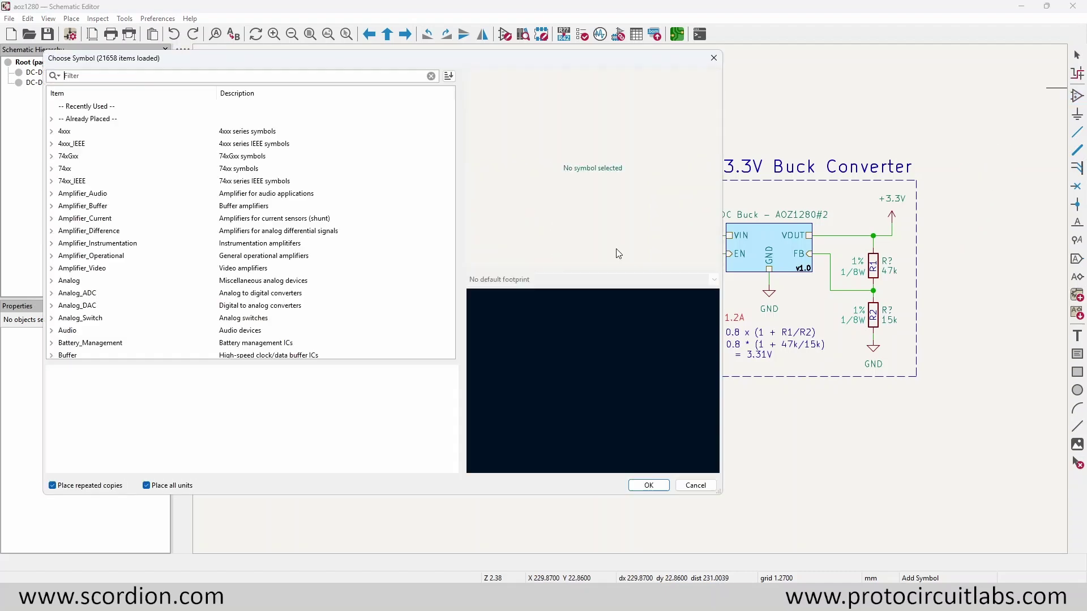
type("g")
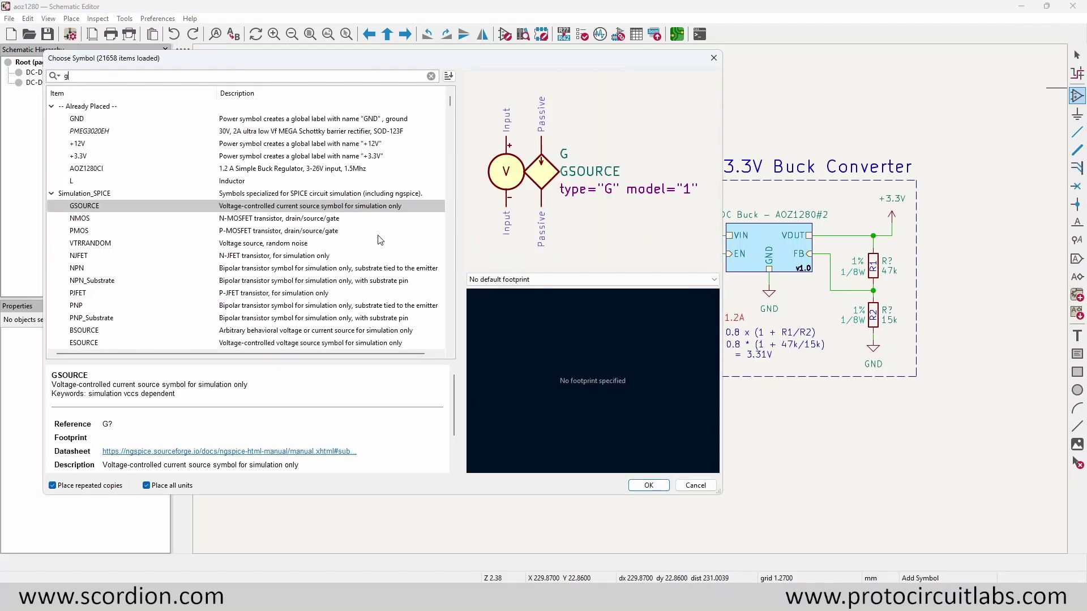
type("nd")
double_click(244, 168)
left_click(738, 291)
key("Escape")
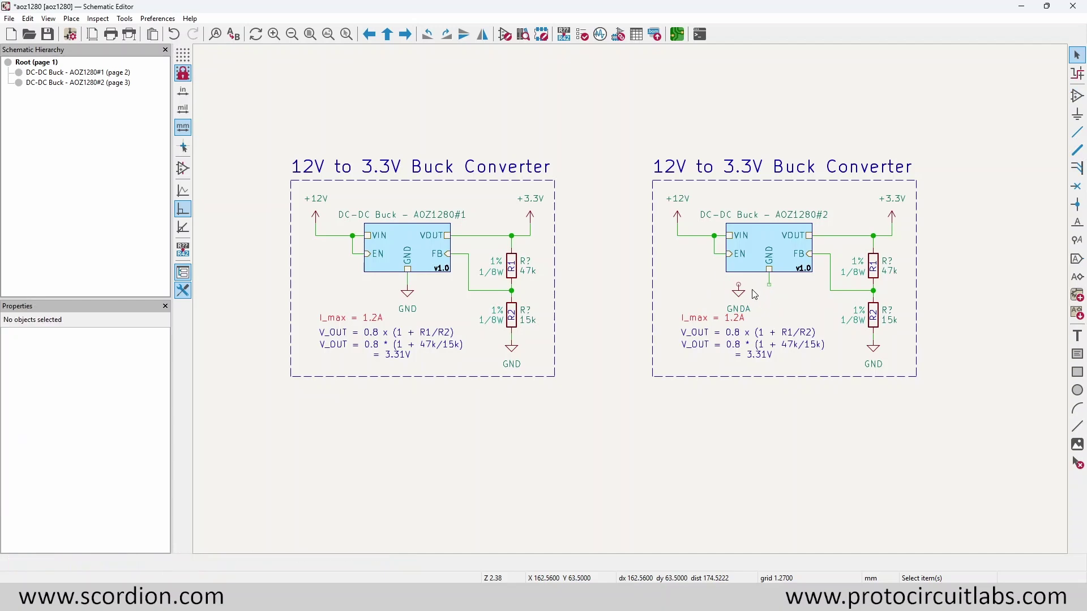
left_click_drag(738, 290, 769, 289)
left_click(721, 296)
Delete the second buck block's +3.3V output power symbol
scroll(723, 312, "up", 2)
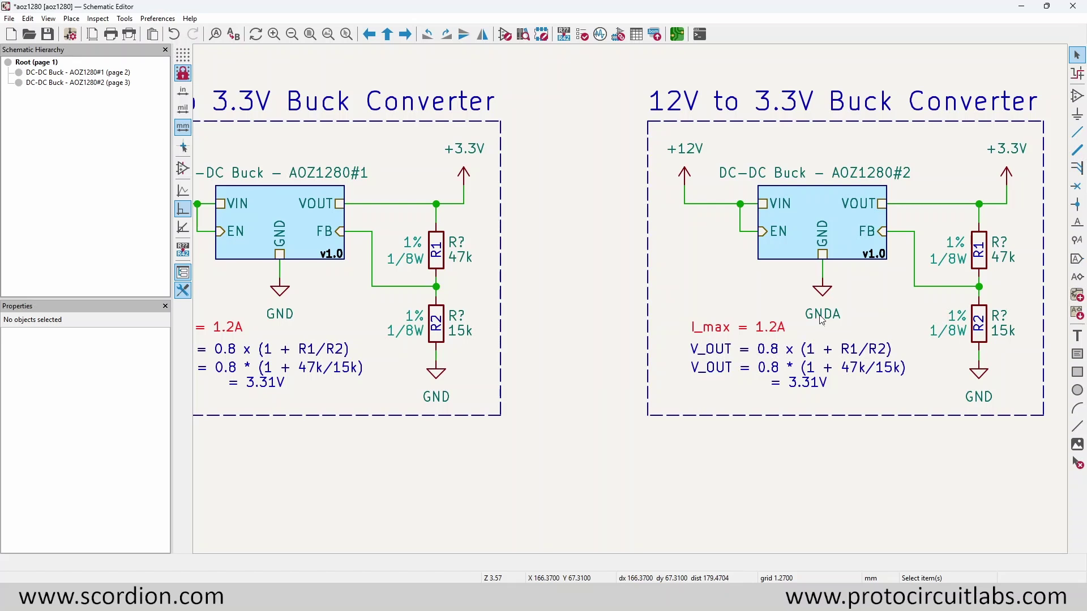
scroll(655, 276, "down", 2)
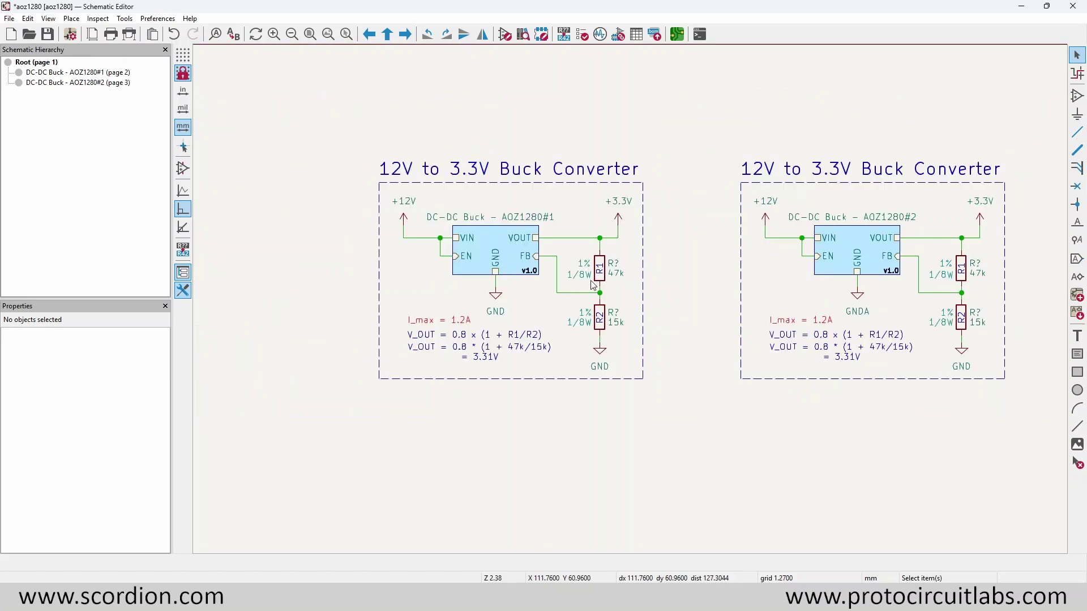
left_click(981, 220)
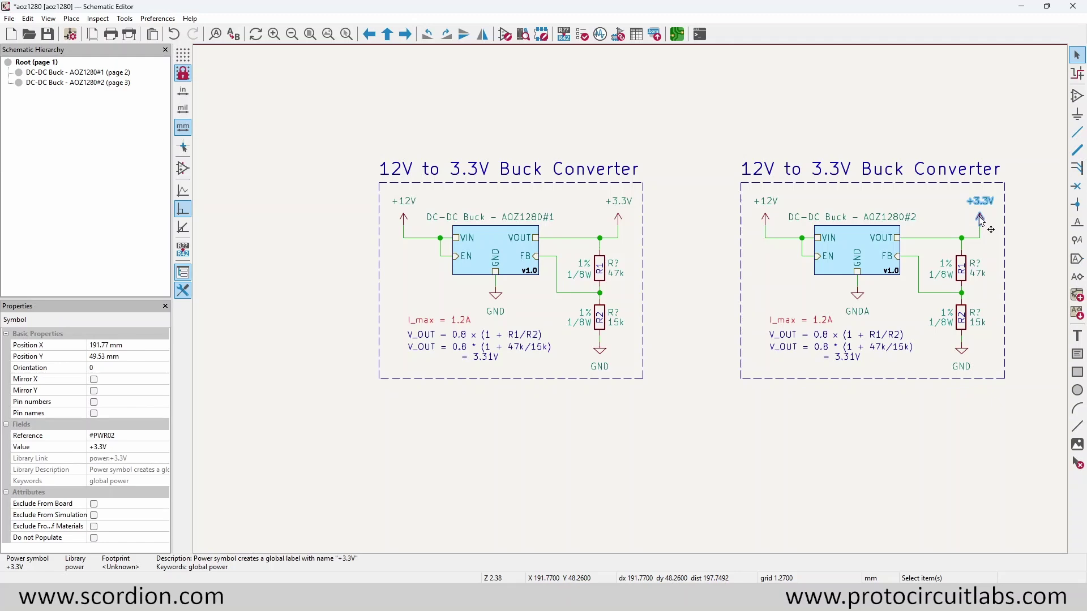
key("Delete")
key("p")
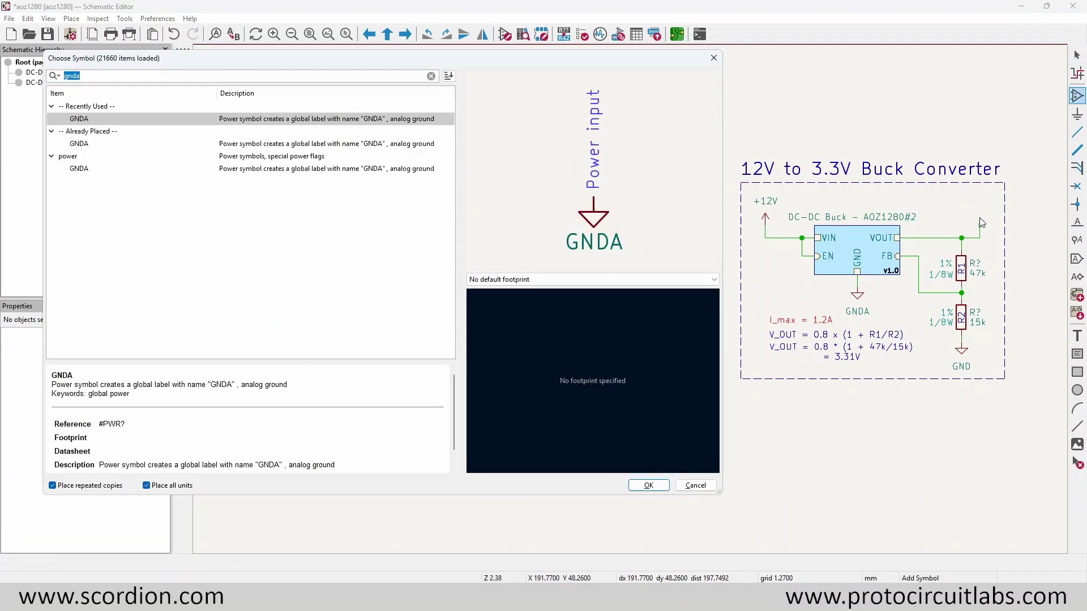
Search the power symbols for 3.3 to find +3.3VA for the second converter's output
type("3.3a")
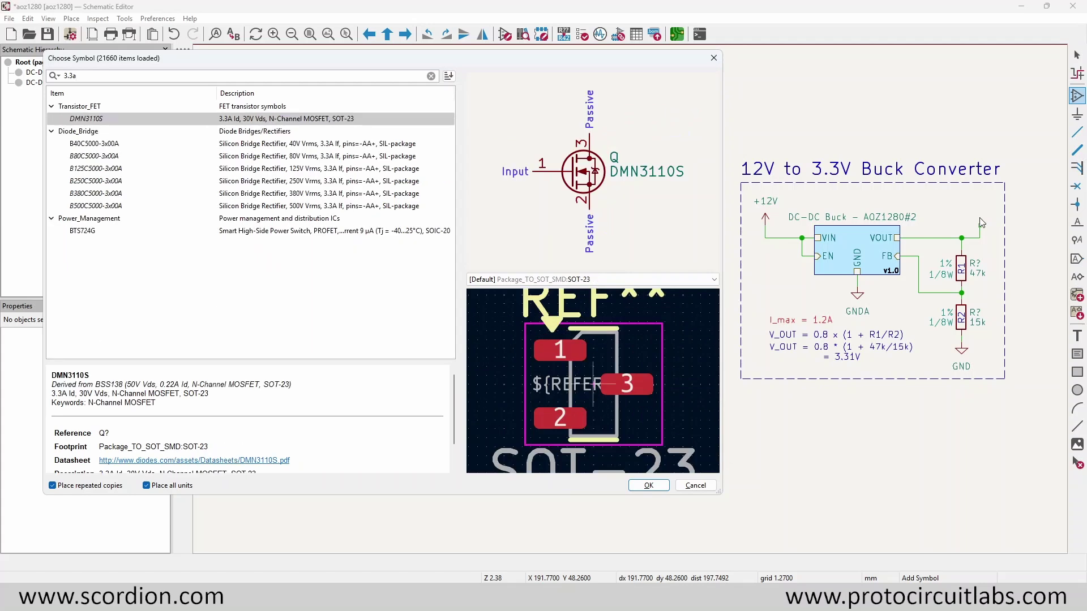
key("BackSpace")
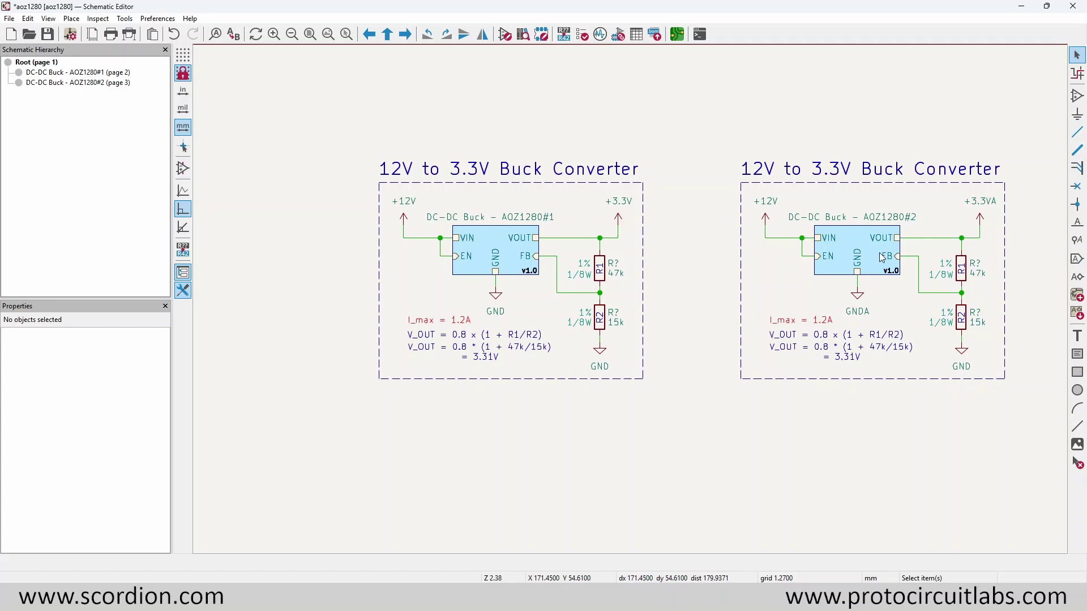
Box-select the left and right buck converter sheets in turn to compare them
left_click_drag(359, 121, 706, 433)
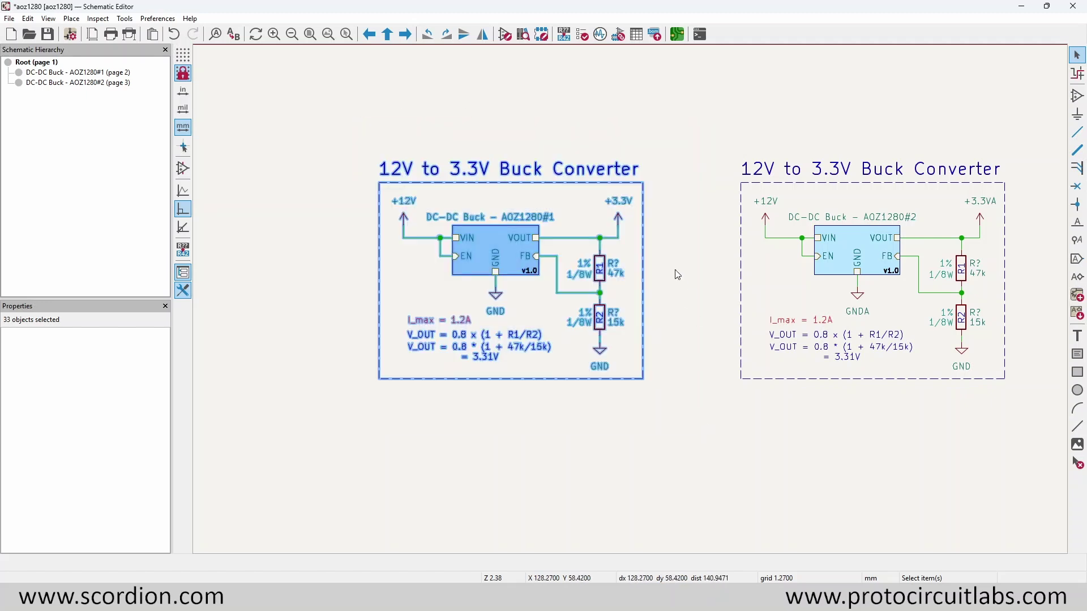
left_click_drag(704, 133, 1018, 413)
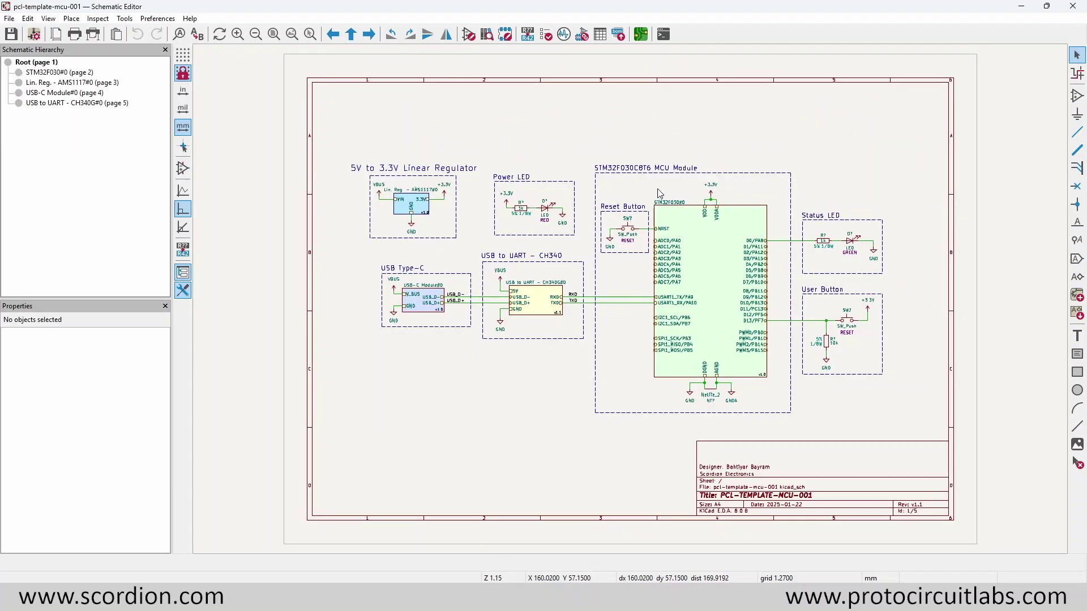
Zoom and pan the pcl-template-mcu-001 schematic over to the STM32F030 MCU module
scroll(660, 194, "up", 2)
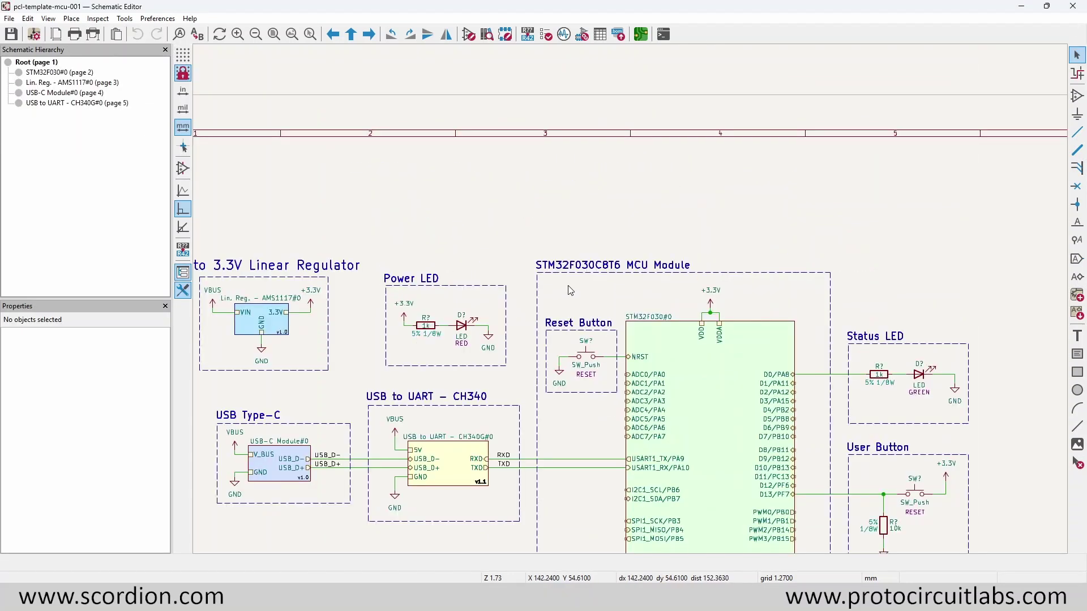
scroll(578, 281, "down", 5, "shift")
scroll(651, 286, "left", 2, "ctrl")
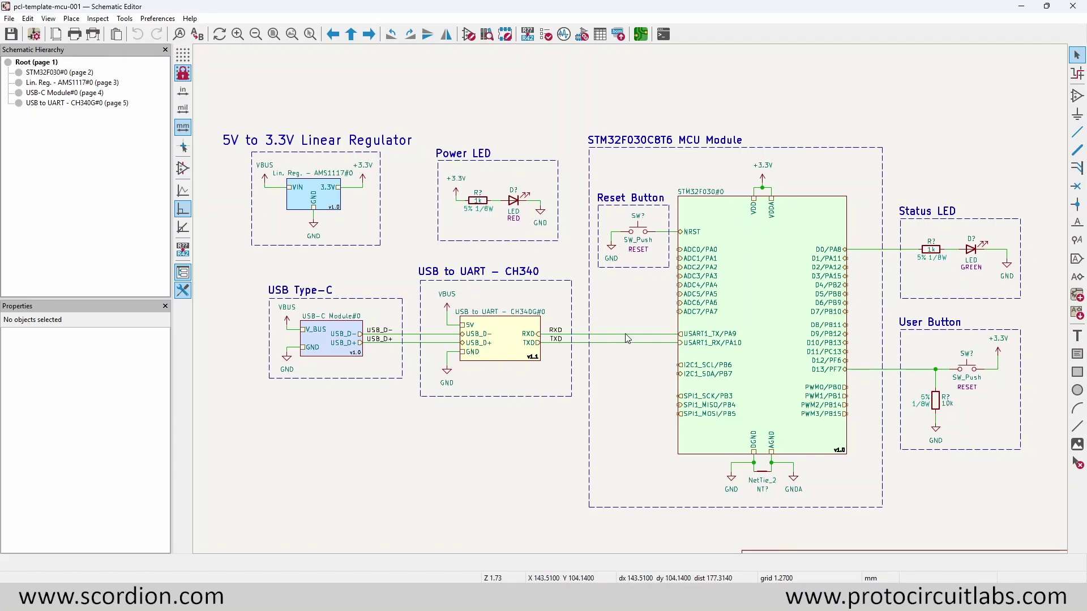
Duplicate the USB Type-C and CH340 sheets and place the copies below the originals
left_click_drag(254, 256, 574, 433)
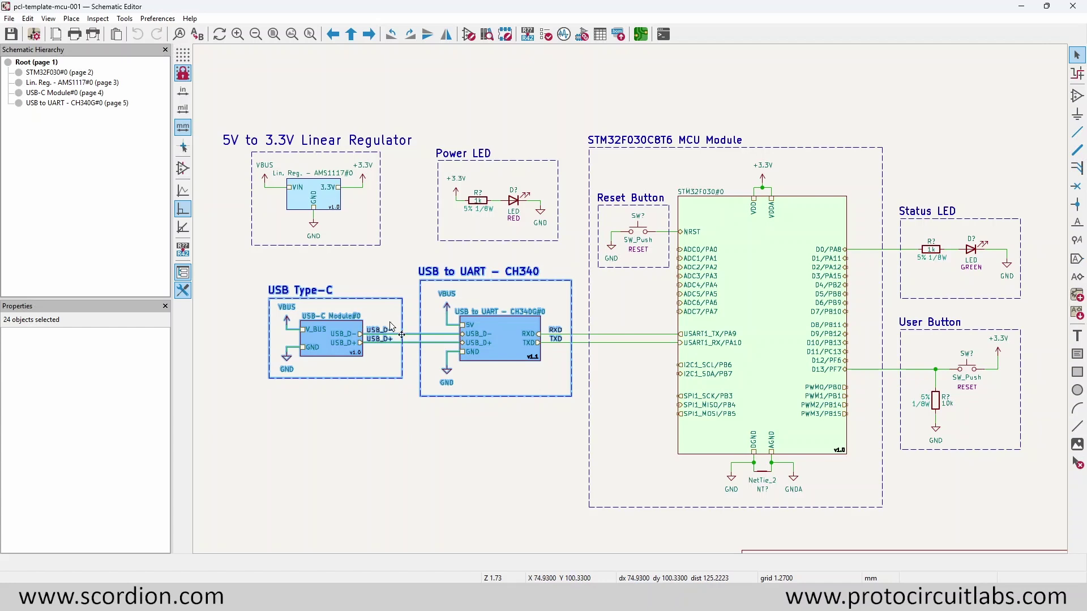
key("ctrl+d")
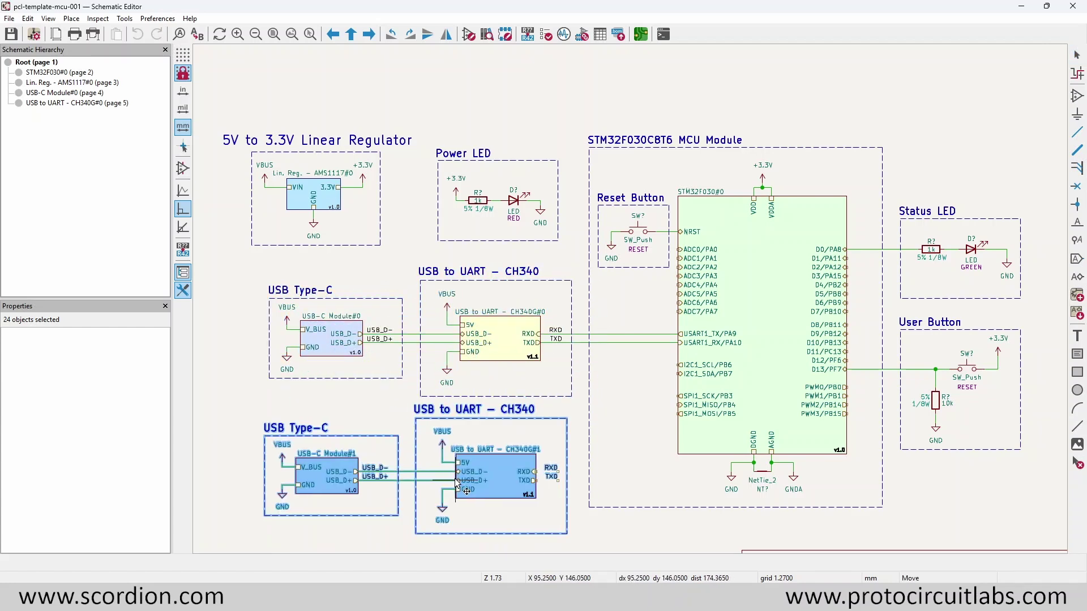
left_click(562, 477)
left_click(575, 481)
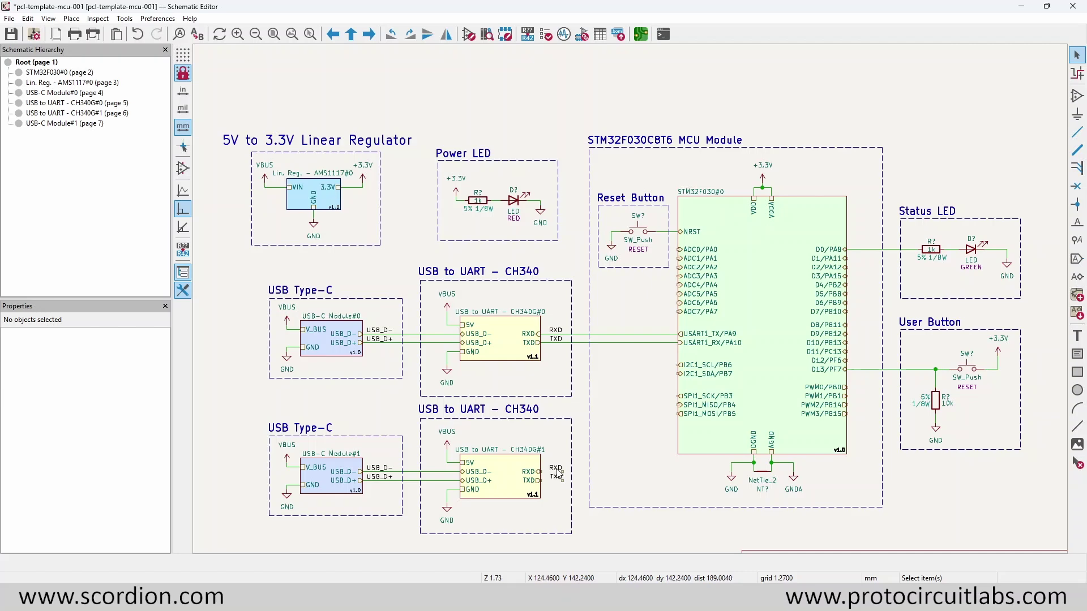
double_click(498, 339)
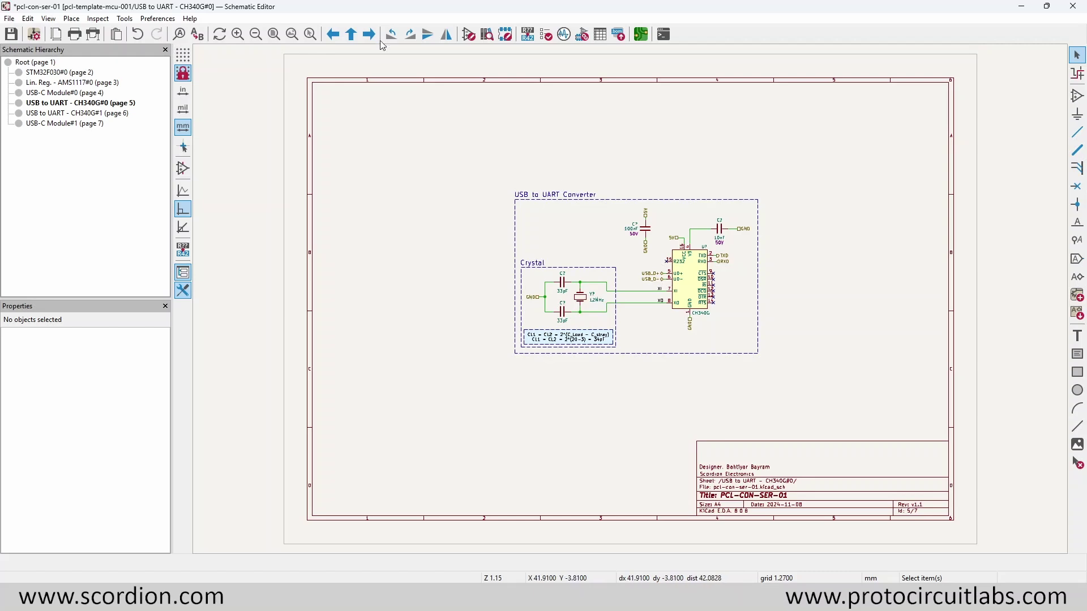
left_click(351, 34)
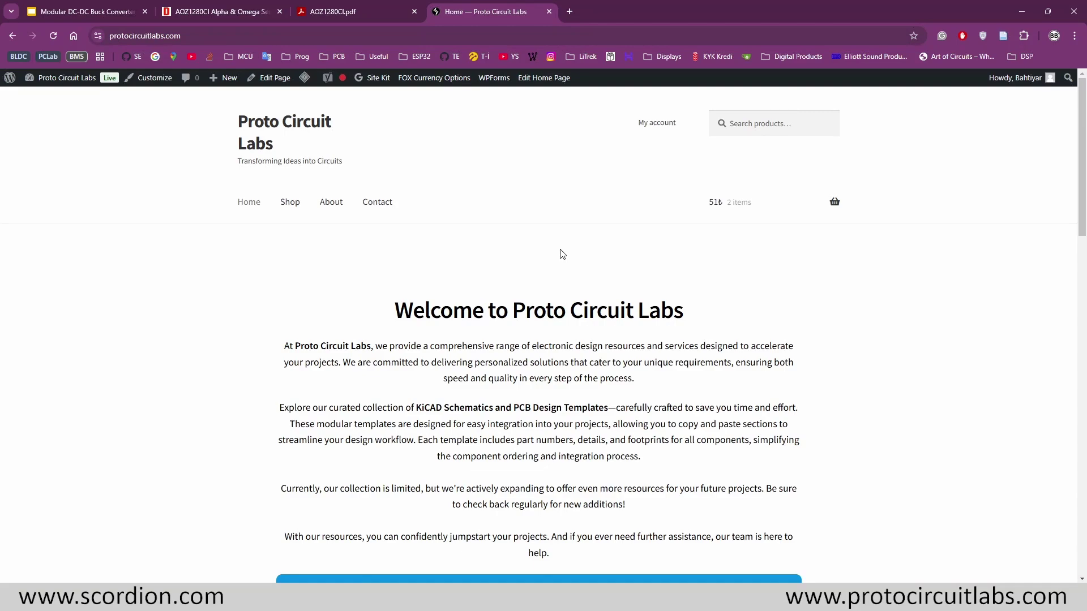
Go to Browse Packs, Templates and Designs and scroll through the seven KiCad Shop products
scroll(562, 254, "down", 12)
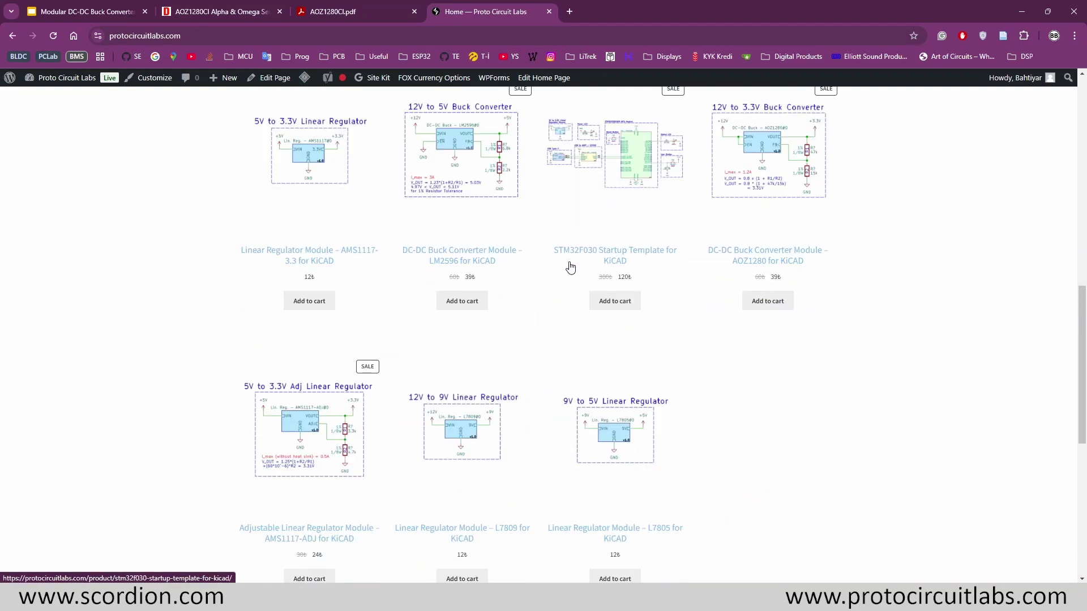
scroll(570, 270, "down", 4)
scroll(633, 329, "up", 9)
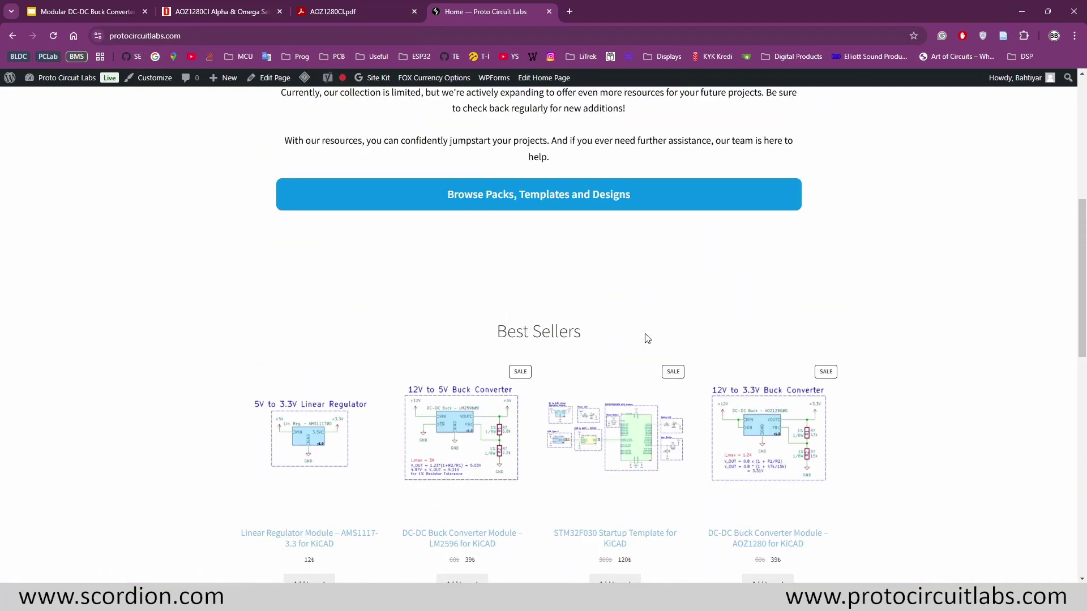
scroll(646, 338, "up", 3)
left_click(566, 365)
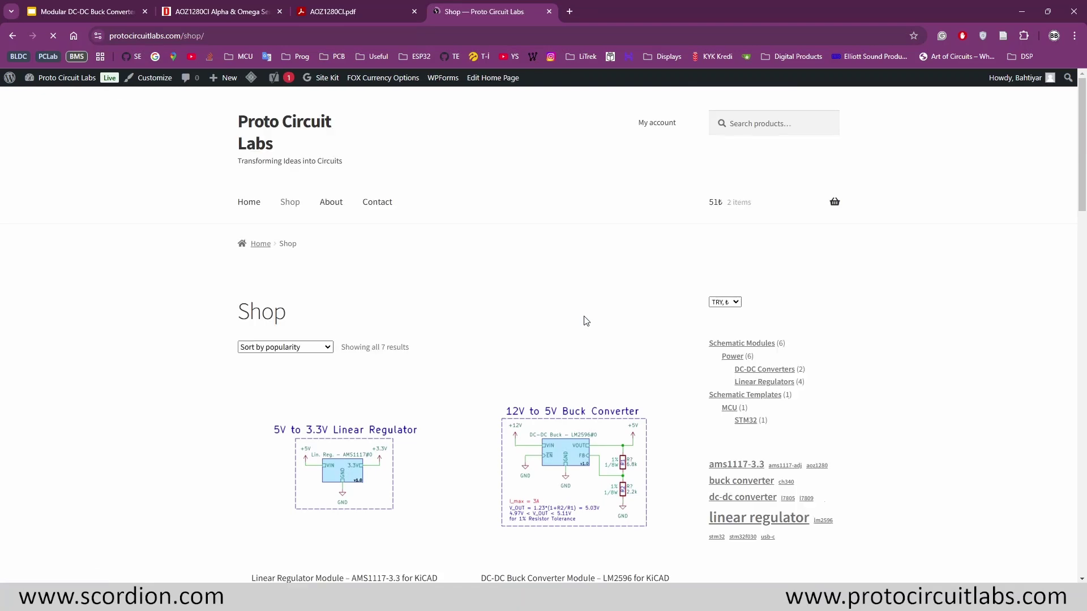
scroll(552, 292, "down", 3)
scroll(178, 345, "down", 3)
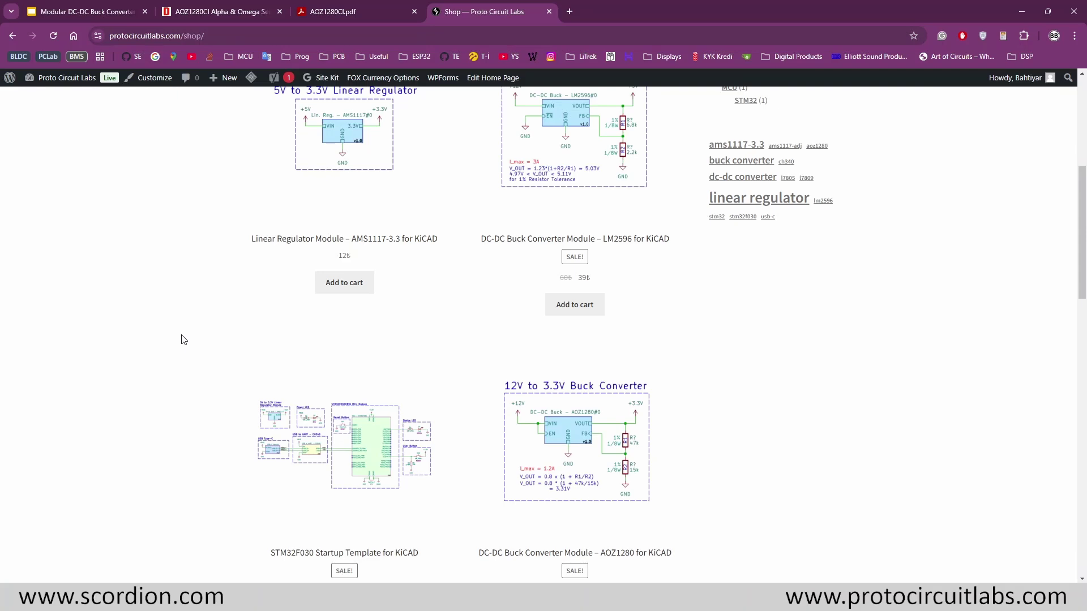
scroll(183, 339, "down", 3)
scroll(872, 375, "down", 4)
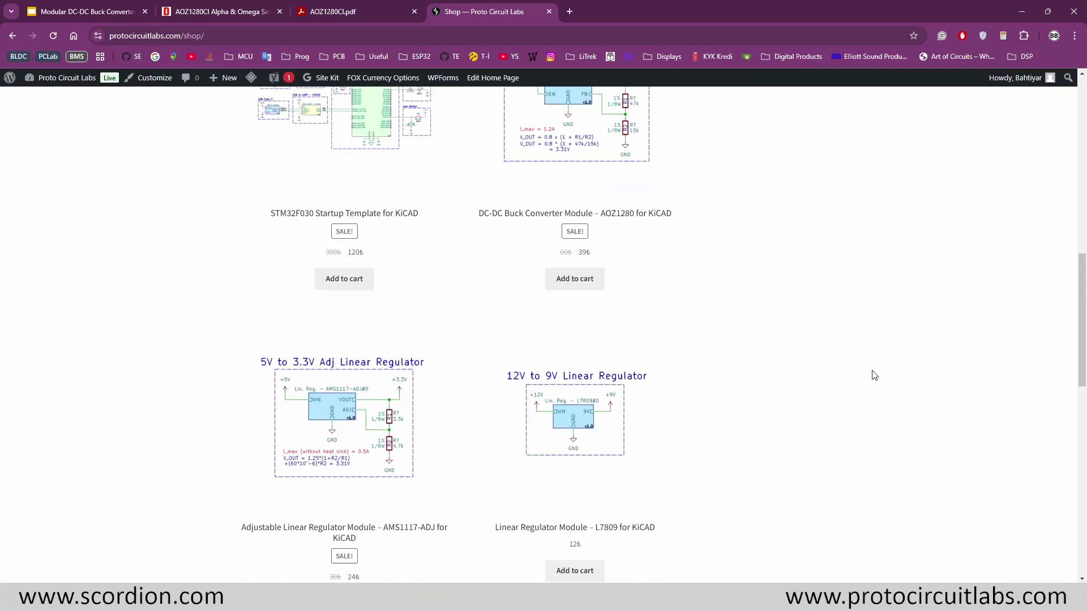
scroll(866, 364, "up", 13)
scroll(859, 354, "up", 1)
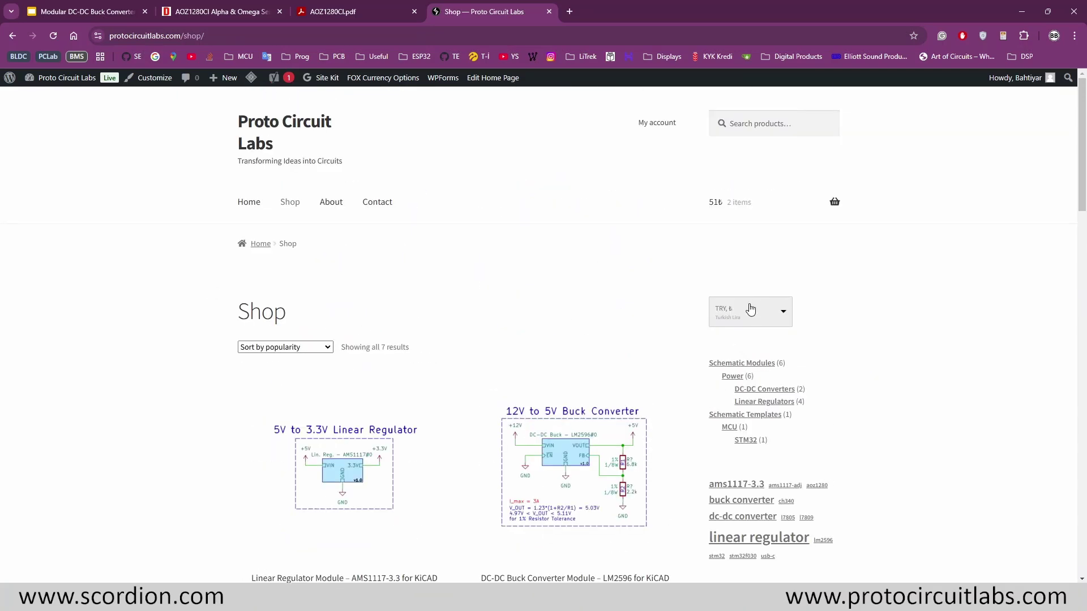
scroll(206, 291, "down", 5)
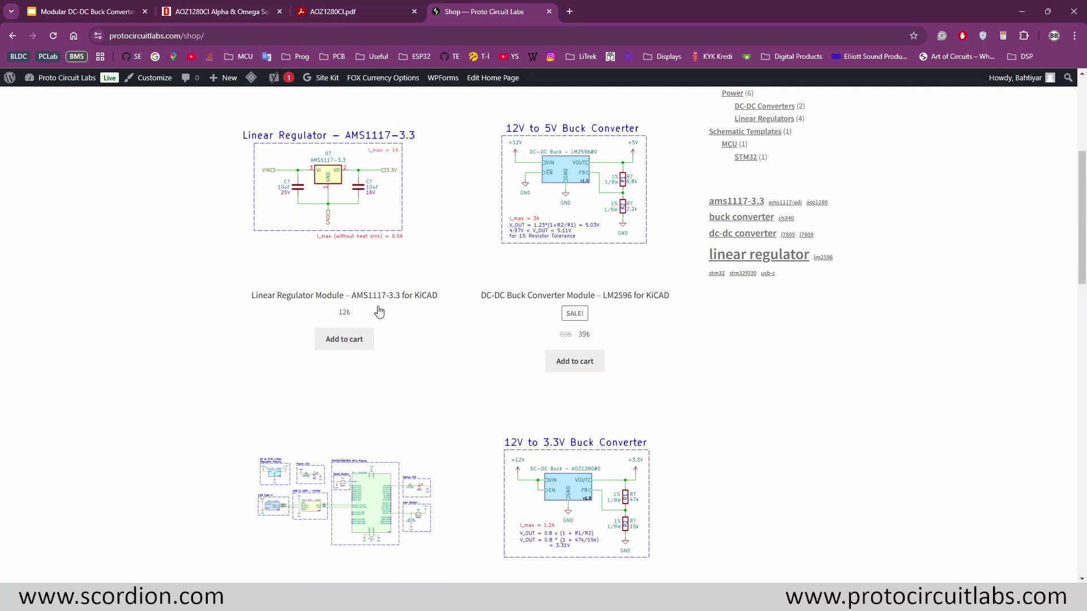
scroll(396, 306, "down", 4)
scroll(566, 334, "down", 4)
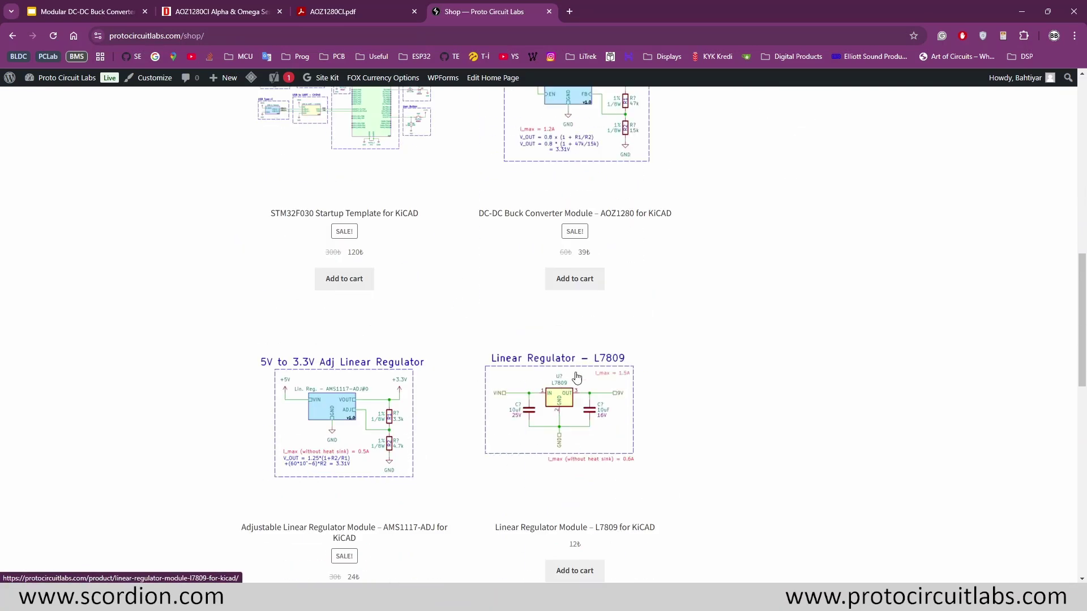
scroll(312, 399, "down", 4)
scroll(340, 407, "down", 2)
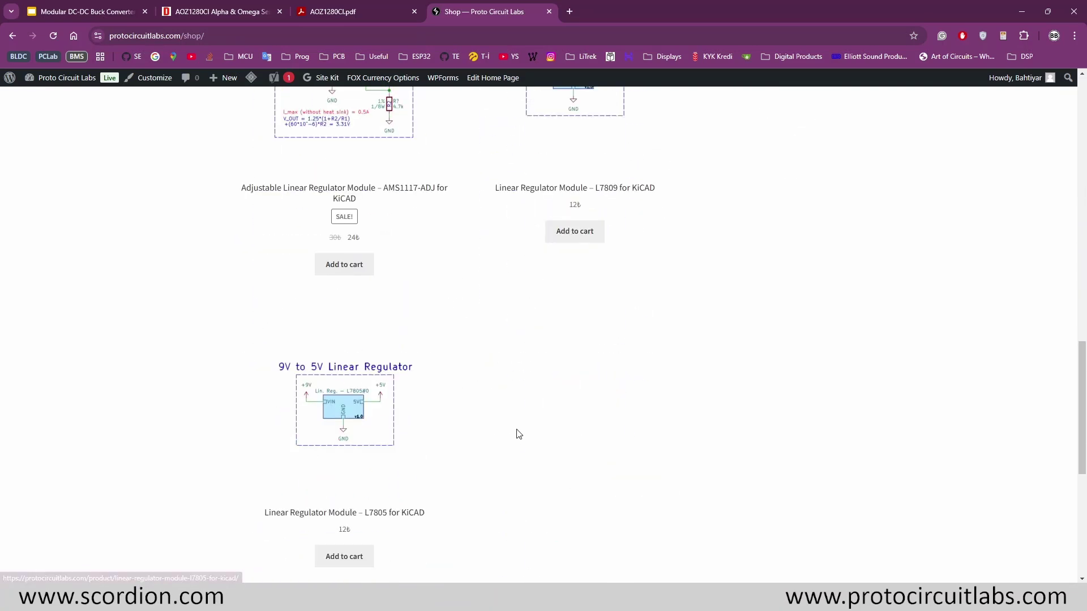
scroll(679, 441, "up", 6)
scroll(623, 367, "up", 13)
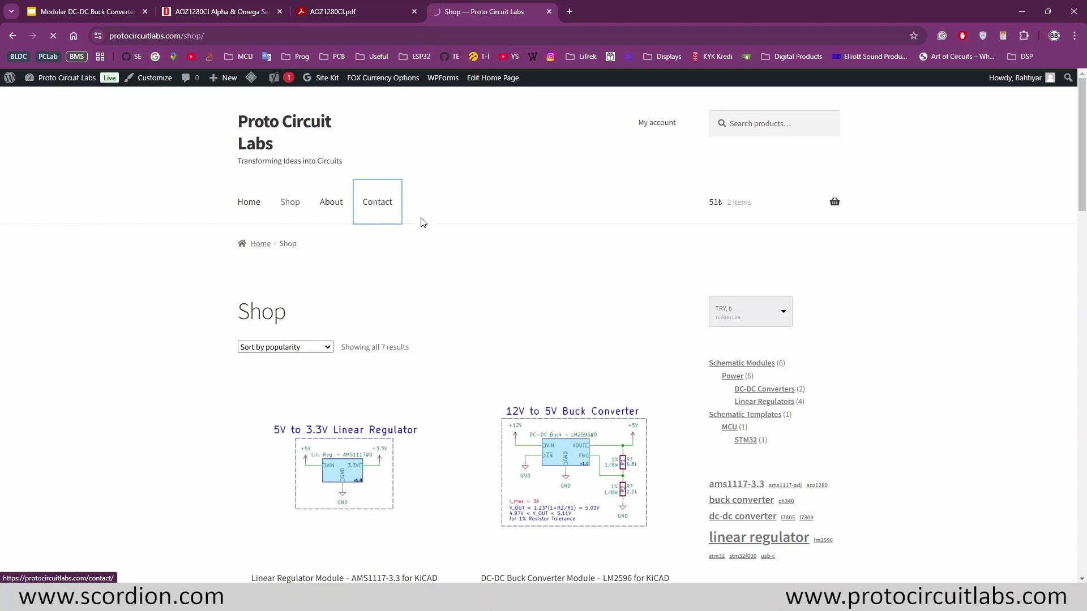
left_click(390, 209)
scroll(482, 336, "down", 2)
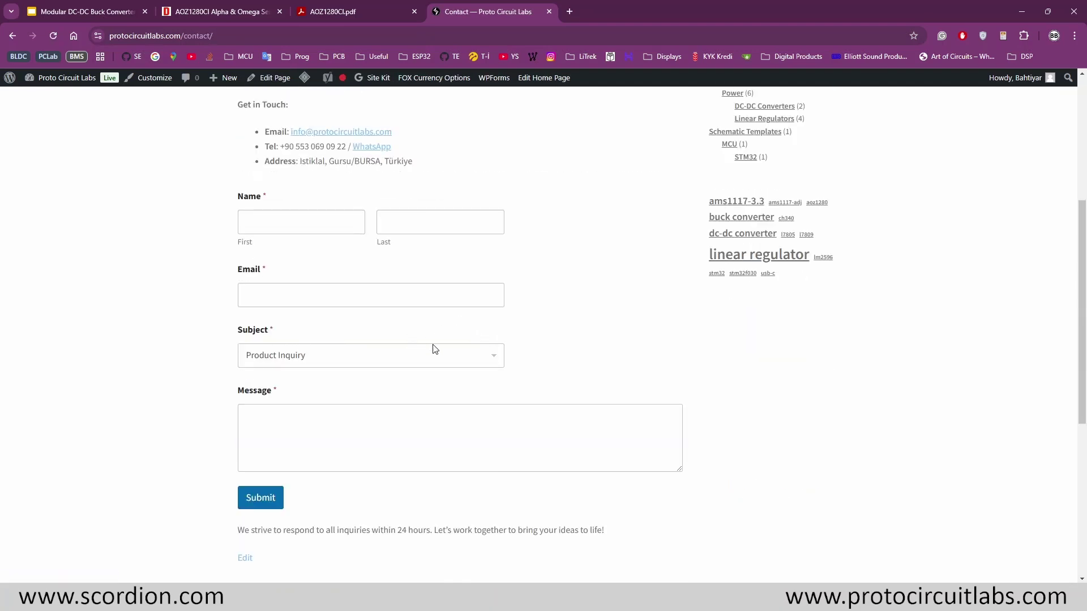
scroll(573, 334, "up", 3)
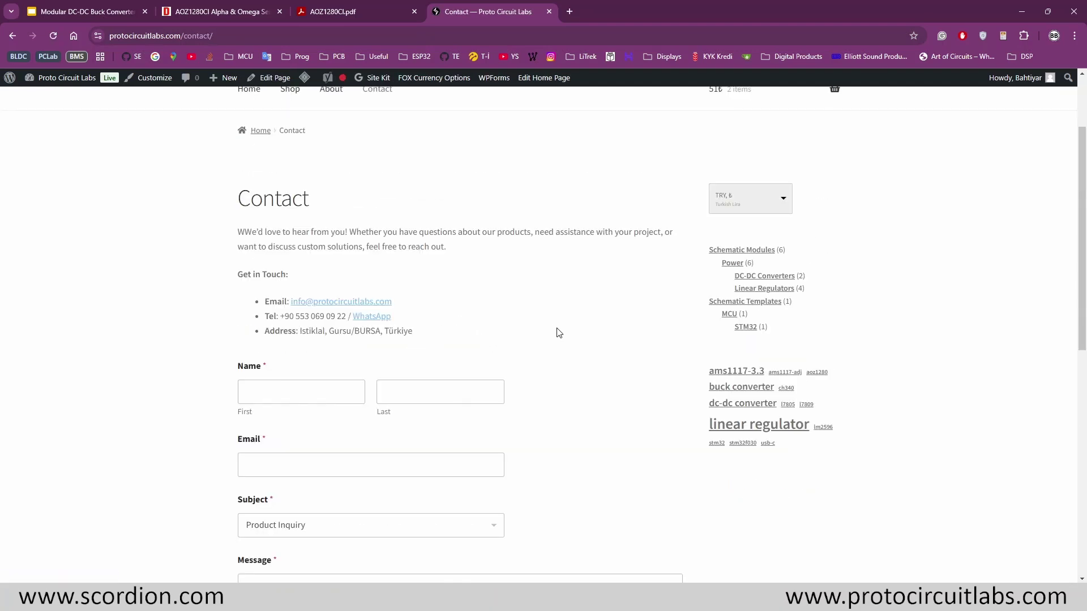
scroll(559, 334, "down", 4)
key("alt+Left")
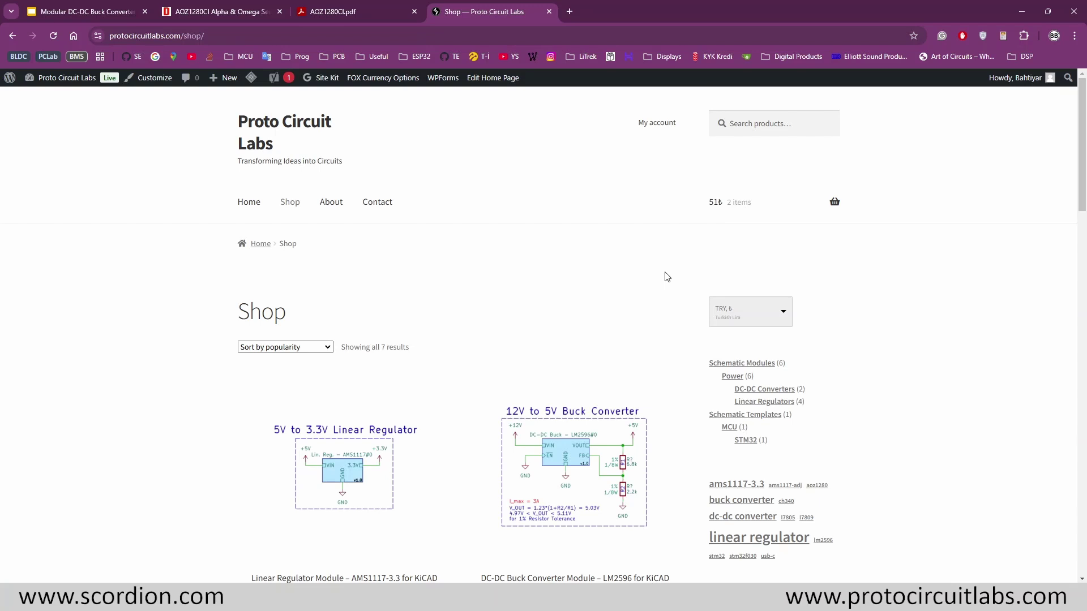